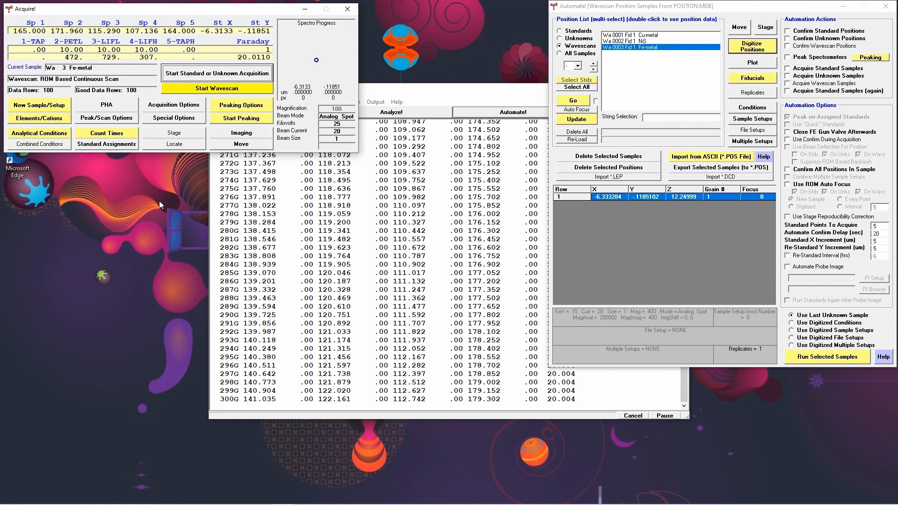
- Create a new unknown sample named Calibration
left_click(44, 108)
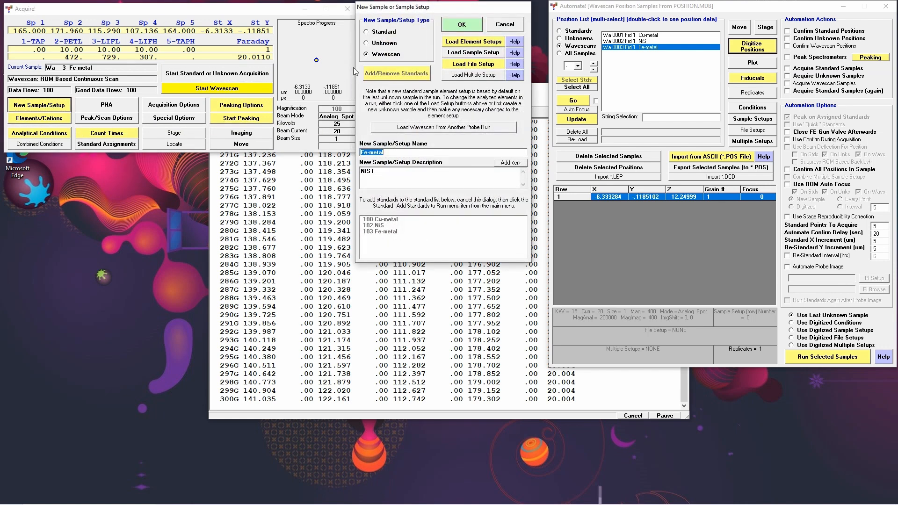
left_click(375, 44)
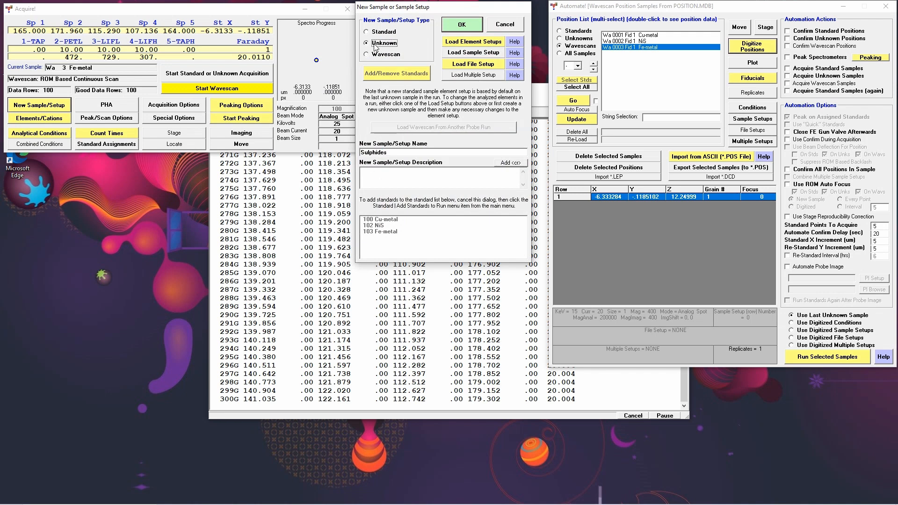
double_click(401, 153)
type("Calibration")
left_click(450, 26)
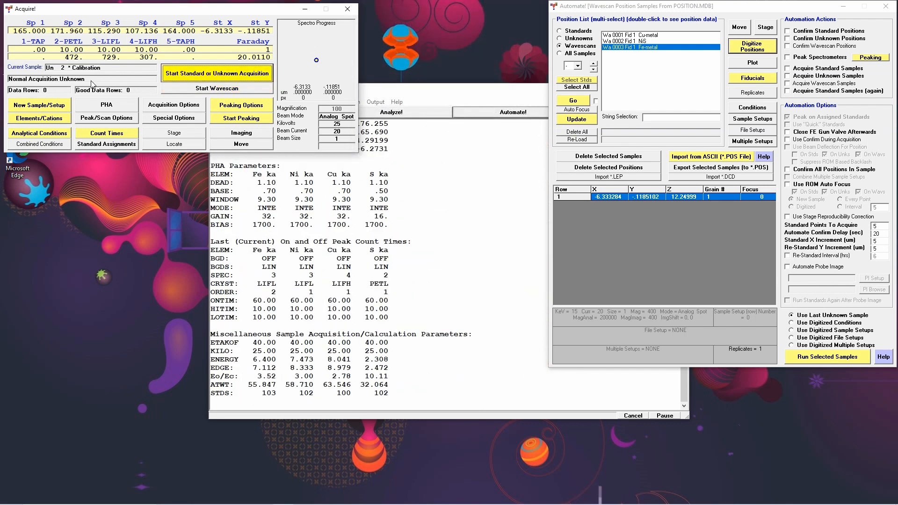
- Set the on-peak count time to 20 seconds for Fe, Ni, Cu and S in the Calibration sample
left_click(107, 135)
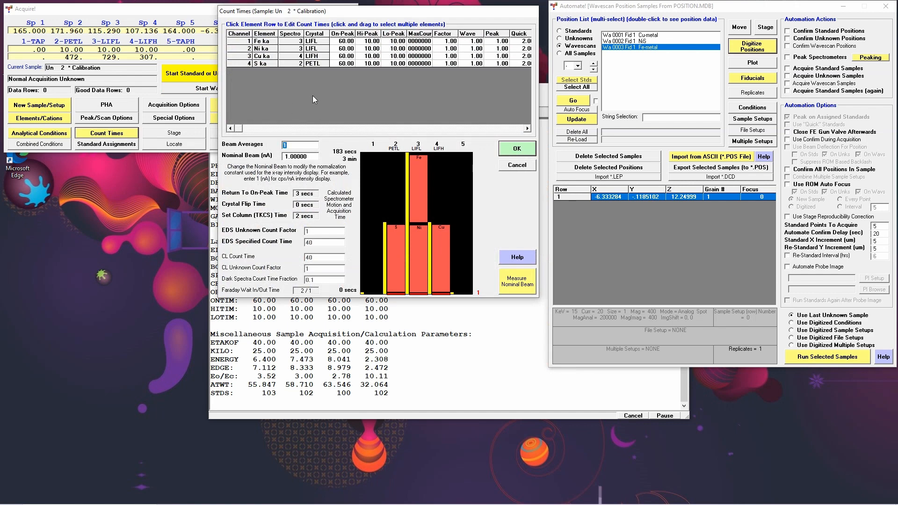
left_click(352, 37)
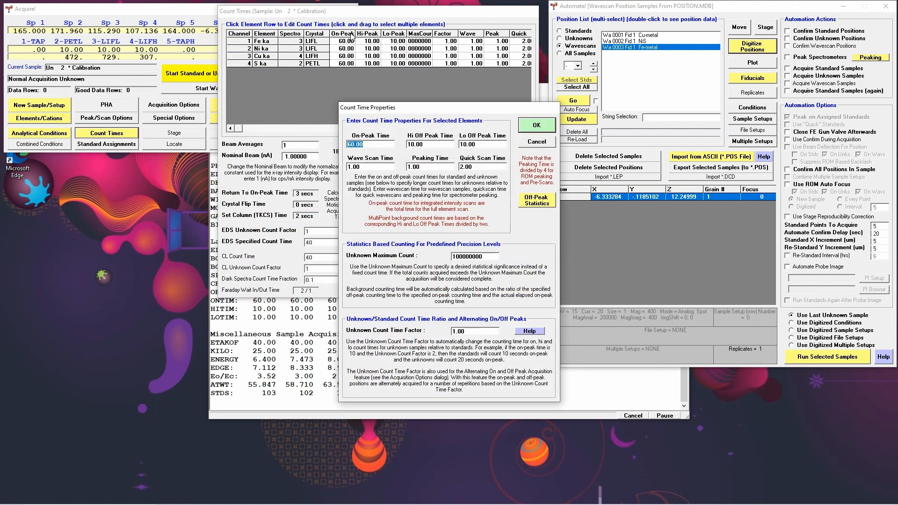
type("20")
left_click(537, 126)
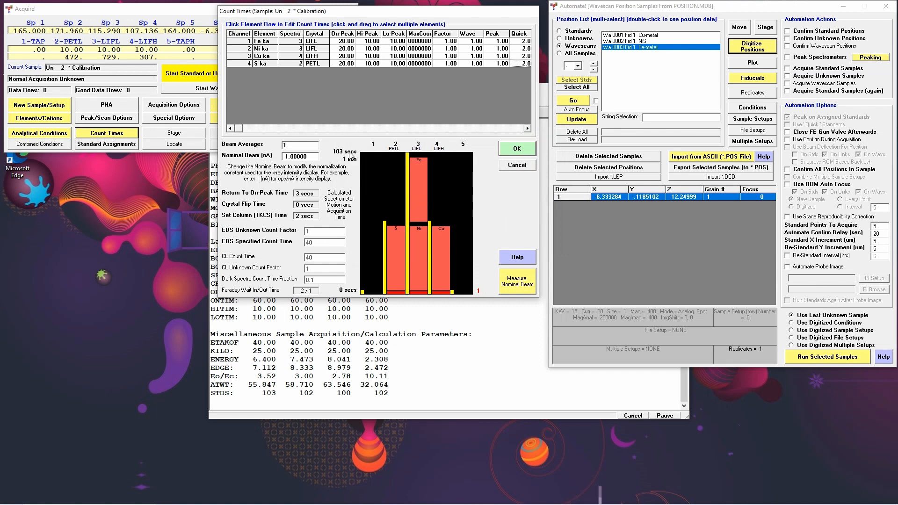
left_click(526, 154)
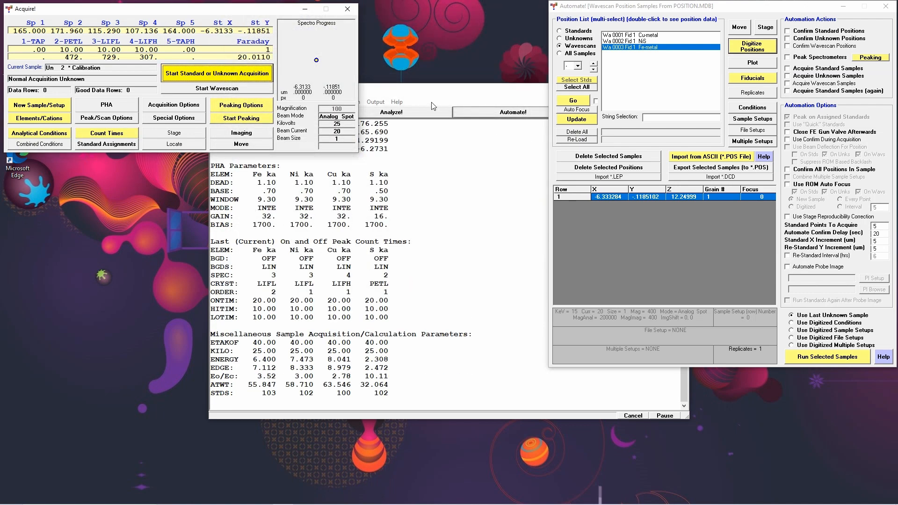
- Review the peak and background parameters of the Fe, Cu and S channels in the Calibration sample's element setup
left_click(47, 120)
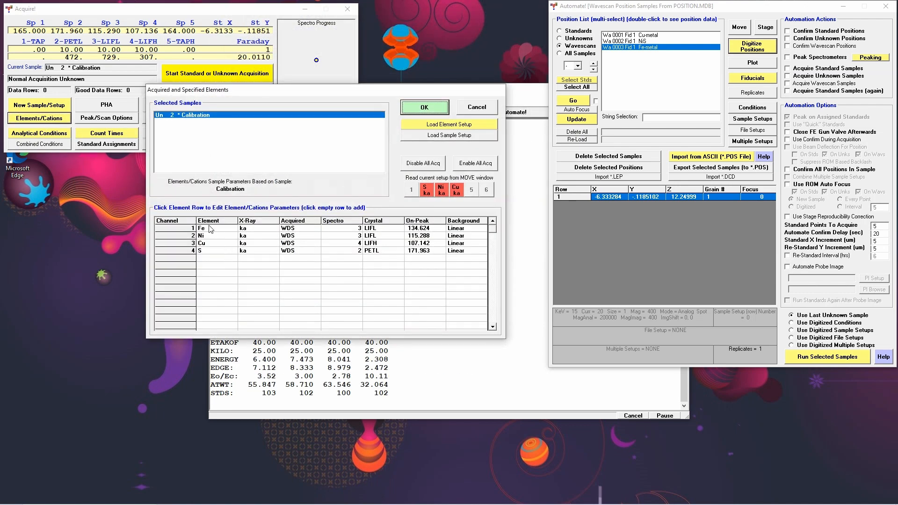
left_click(180, 228)
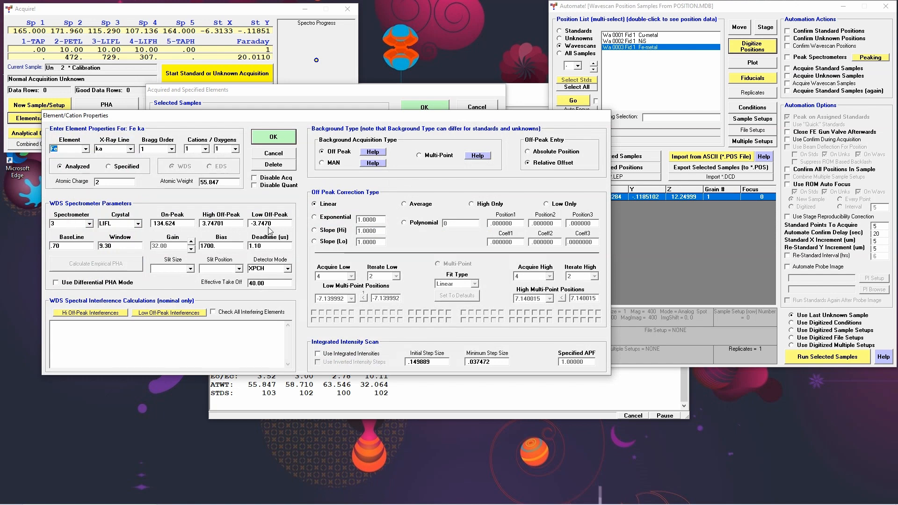
left_click(278, 137)
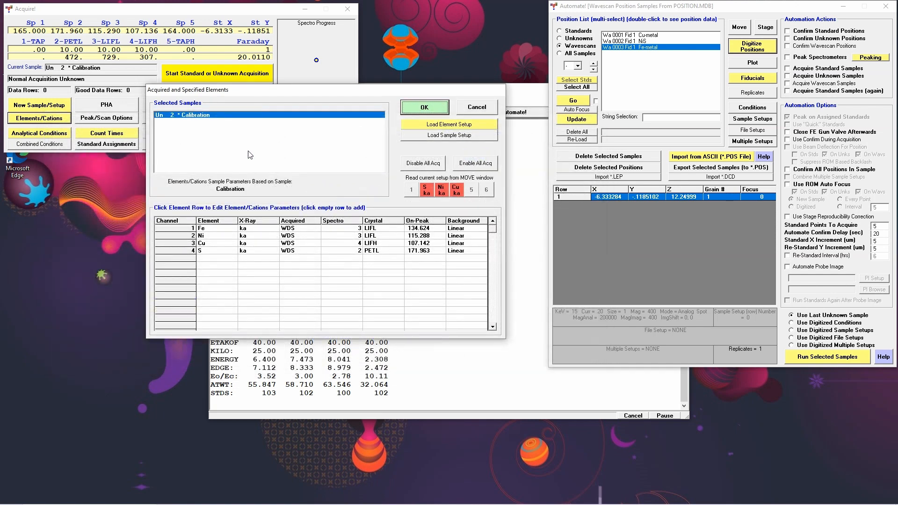
left_click(183, 243)
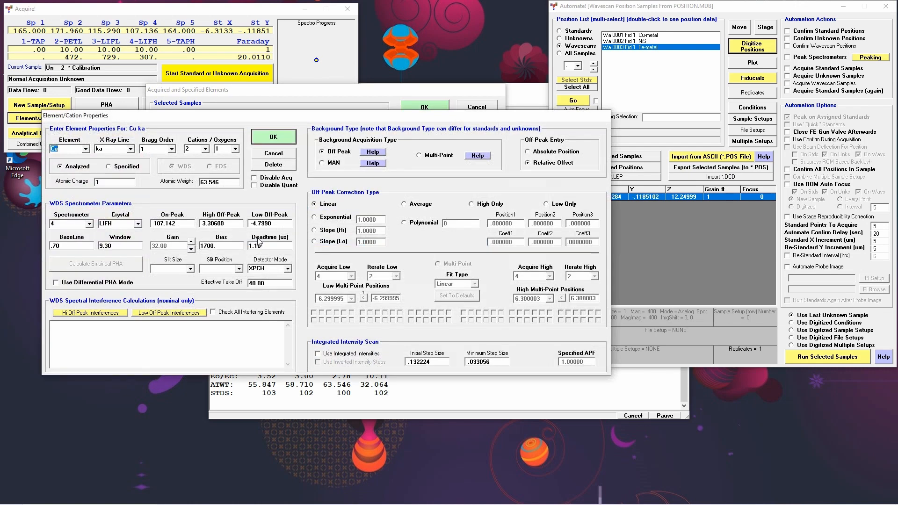
left_click(279, 137)
left_click(186, 251)
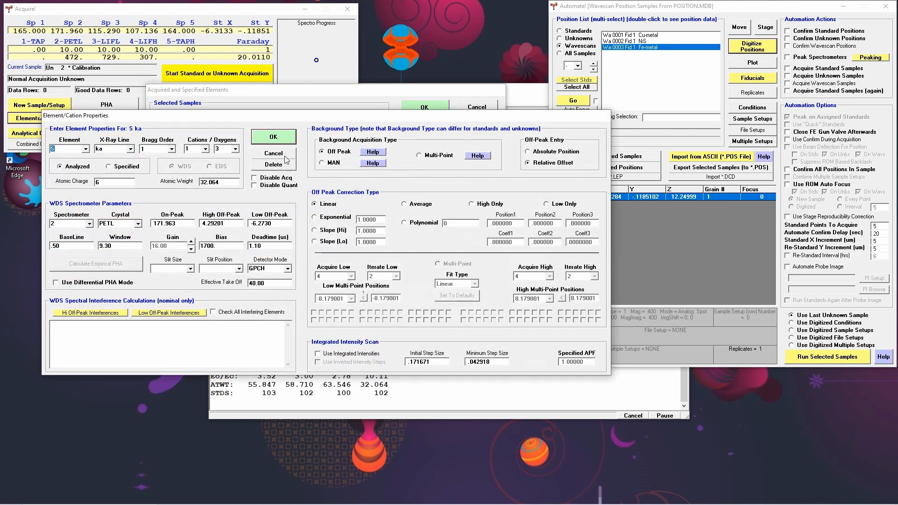
left_click(279, 141)
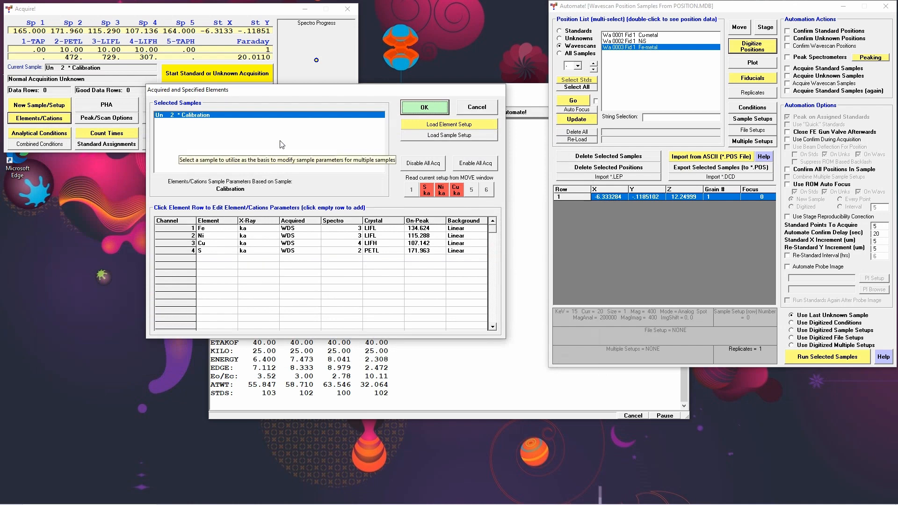
left_click(415, 109)
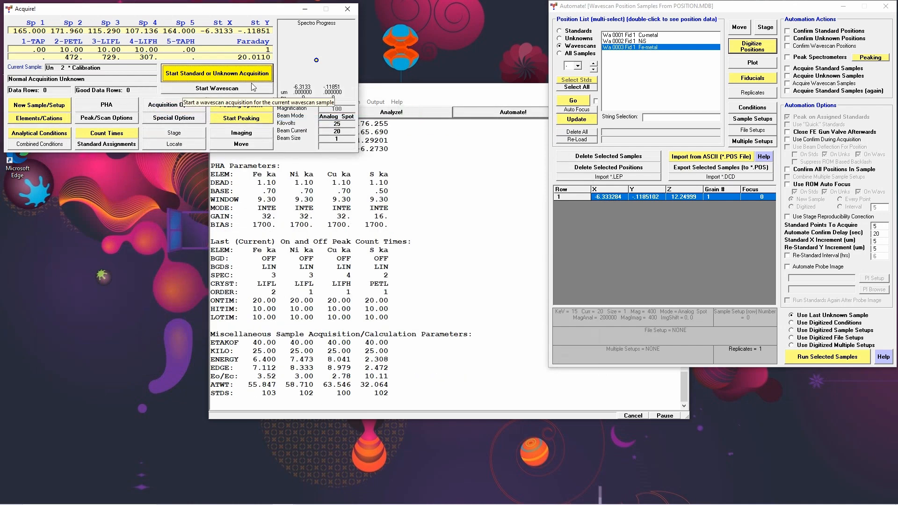
- Run an automated standard acquisition on the Cu-metal, NiS and Fe-metal standards, and close the automation window when it finishes
left_click(565, 32)
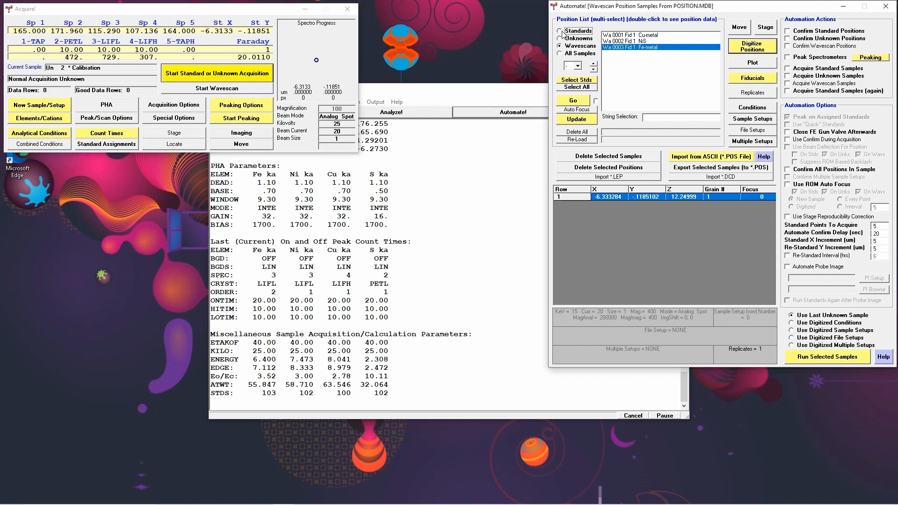
left_click(576, 80)
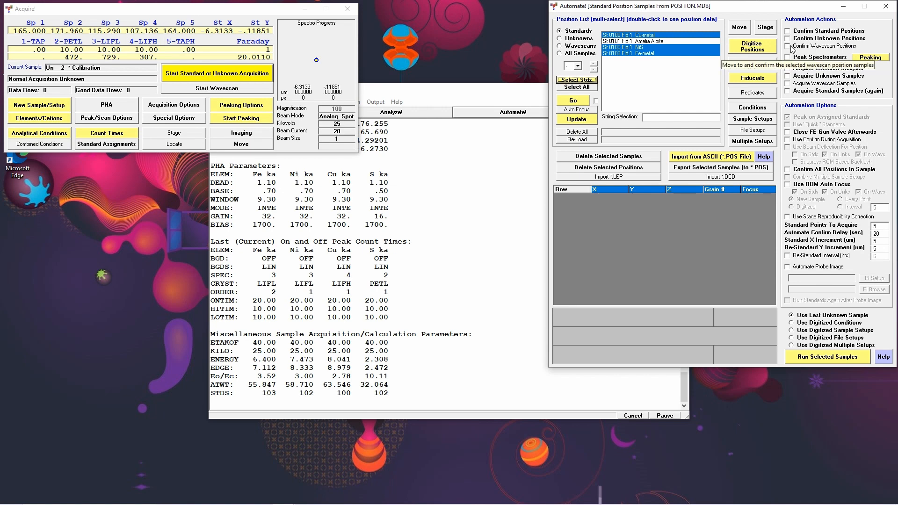
left_click(787, 69)
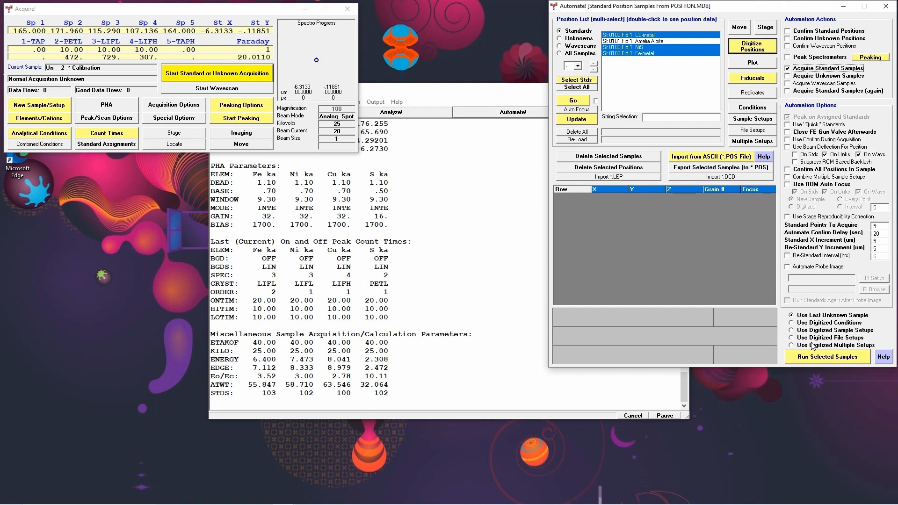
left_click(816, 356)
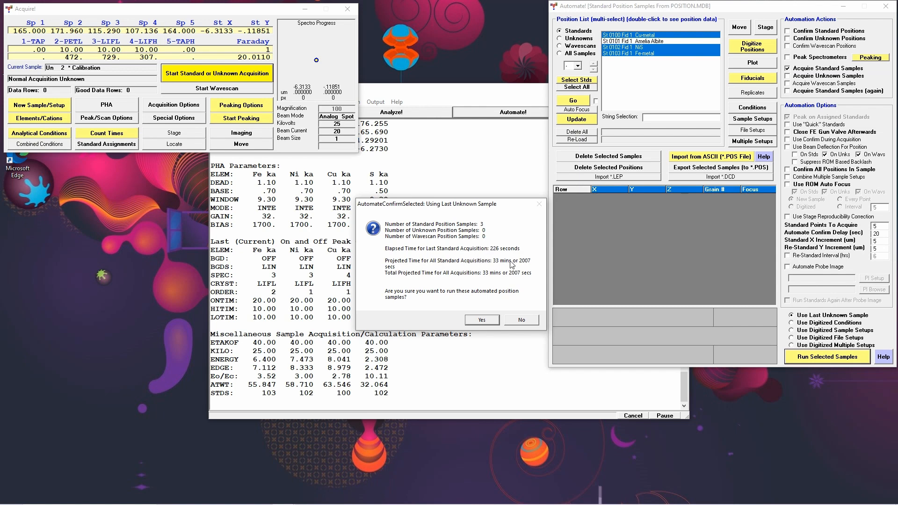
left_click(482, 321)
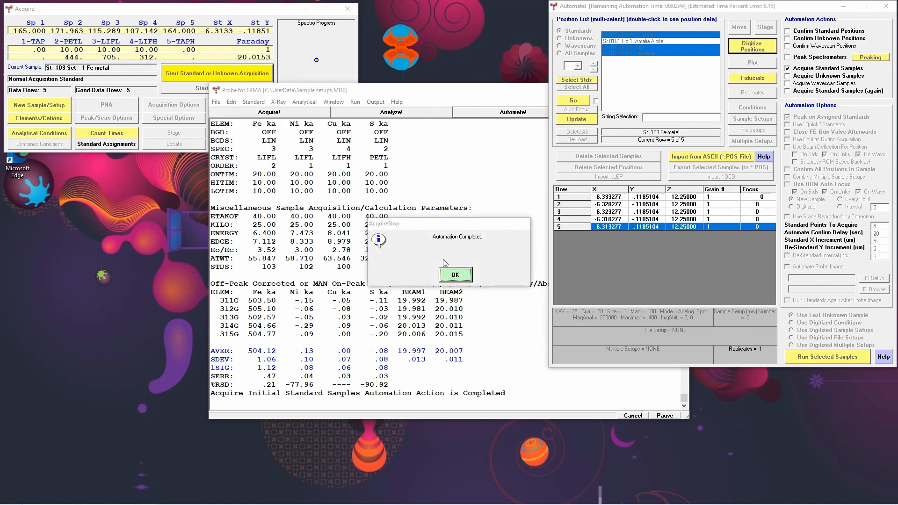
left_click(461, 278)
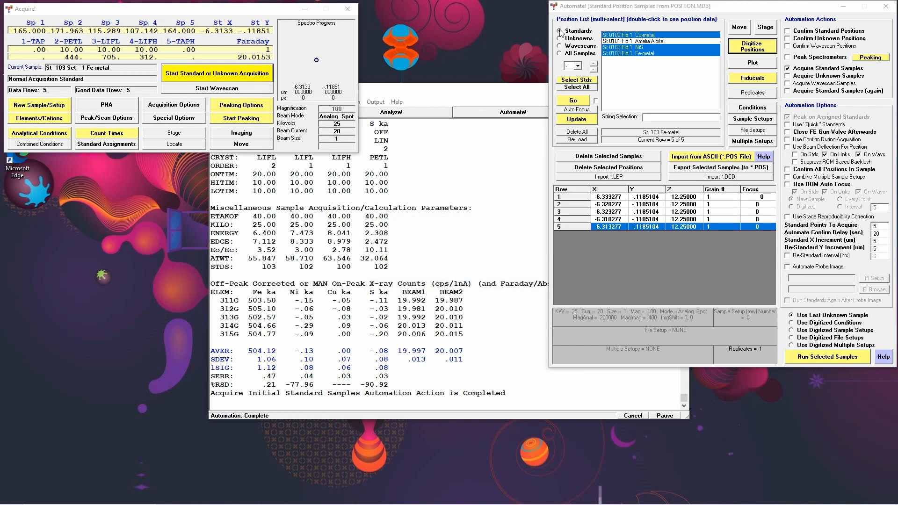
left_click(886, 7)
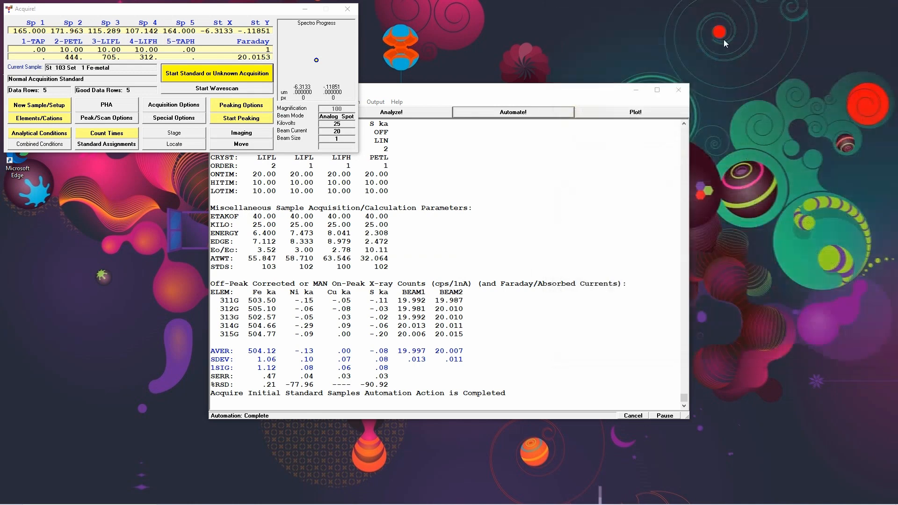
- Open the analysis window beside the acquisition window, inspect the Cu-metal standard's intensities and analyze that standard
left_click(411, 113)
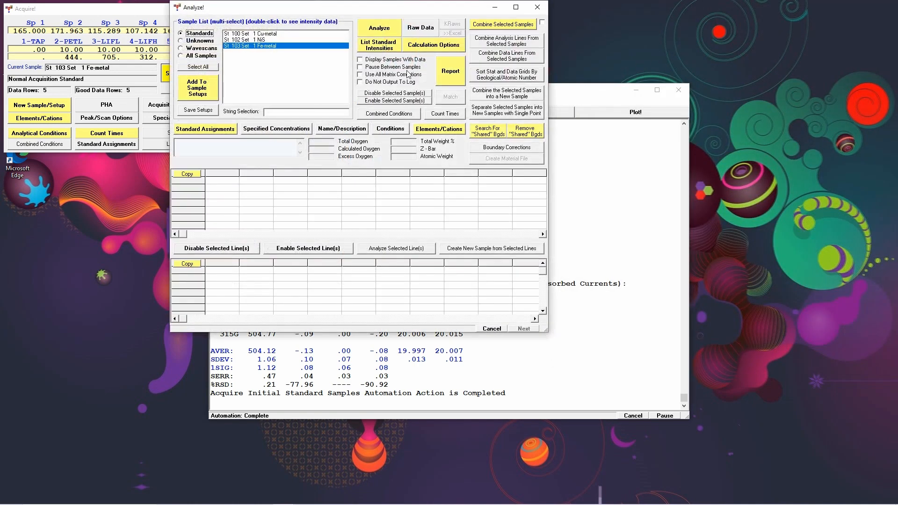
left_click_drag(424, 10, 686, 17)
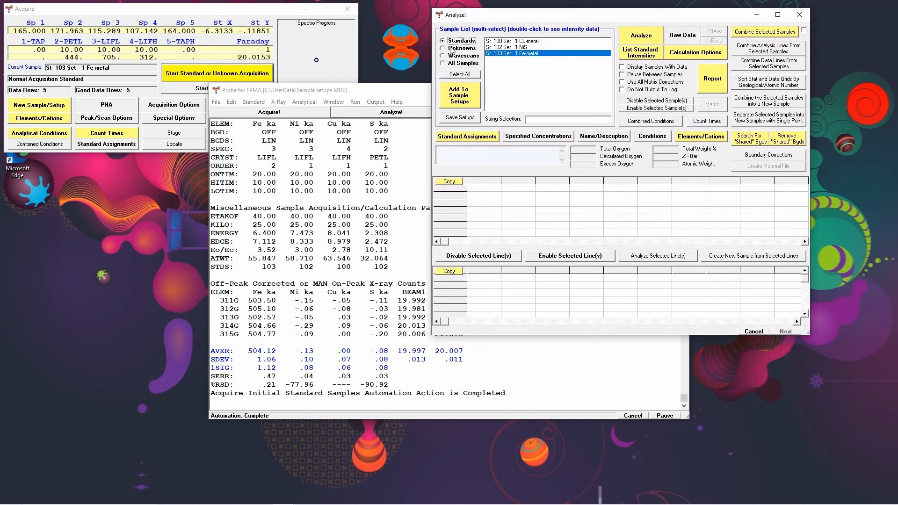
left_click(529, 42)
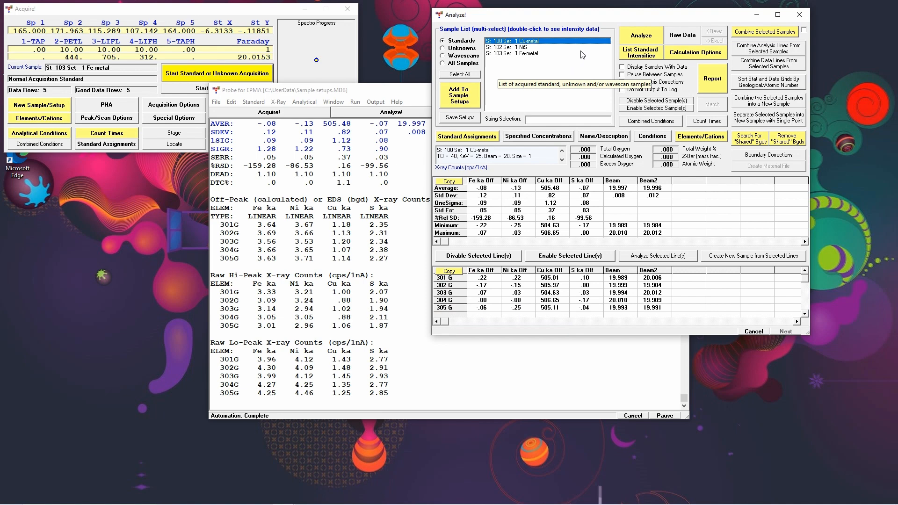
left_click(636, 38)
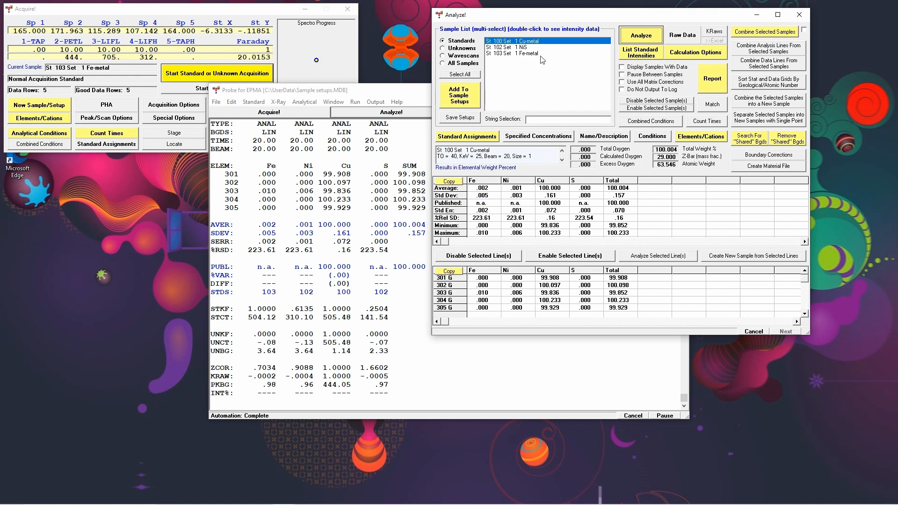
- Display the NiS standard's X-ray intensities and analyze the Fe-metal standard
double_click(526, 47)
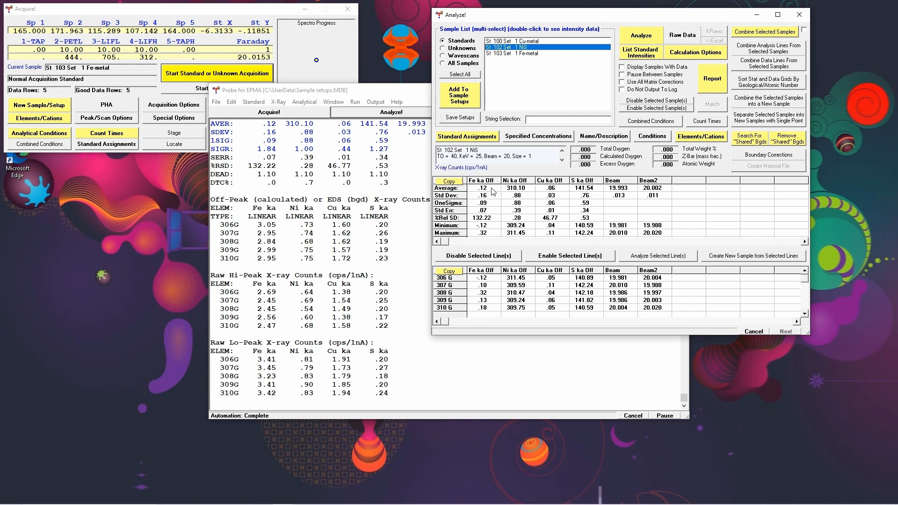
left_click(526, 54)
left_click(643, 37)
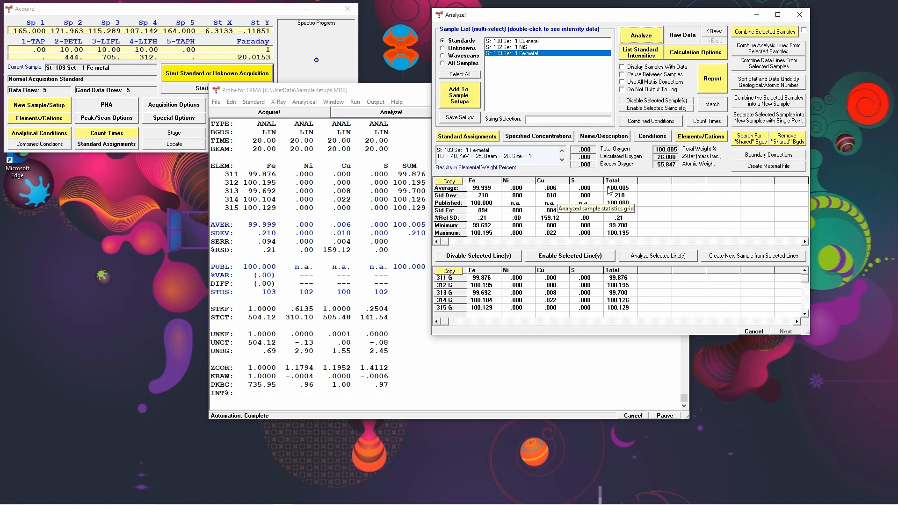
- Recheck the Cu-metal standard's intensities and analysis, and review its standard assignments for each element
double_click(533, 42)
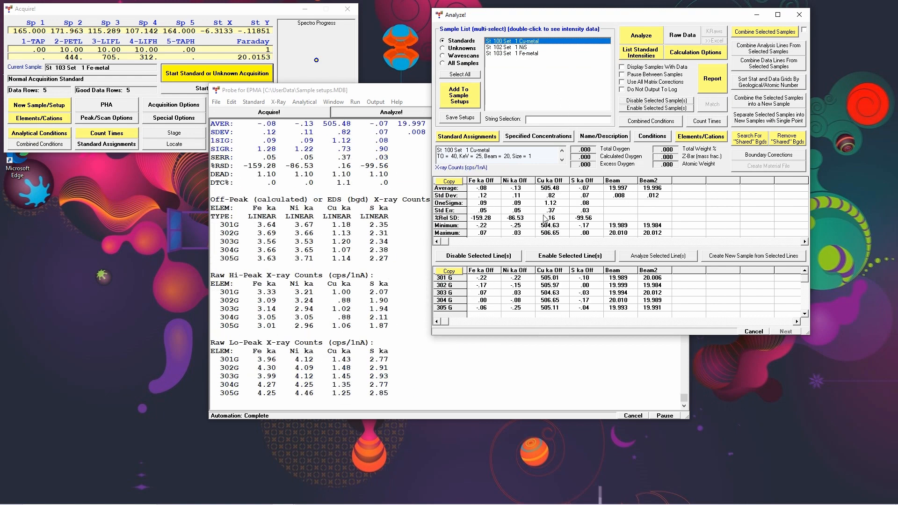
left_click(653, 39)
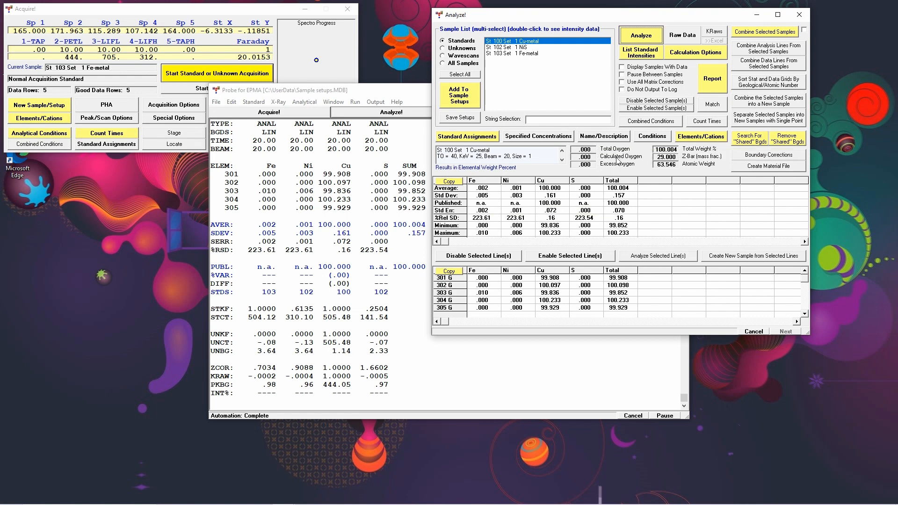
left_click(488, 137)
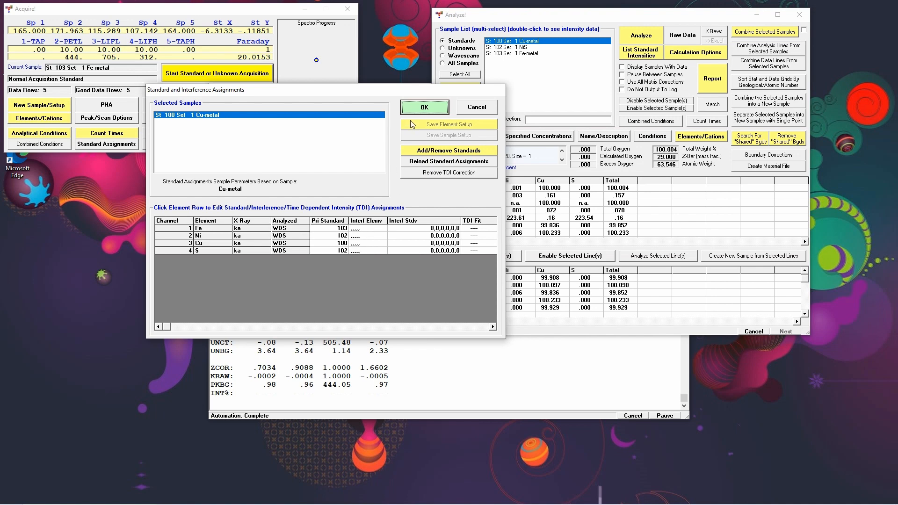
left_click(435, 111)
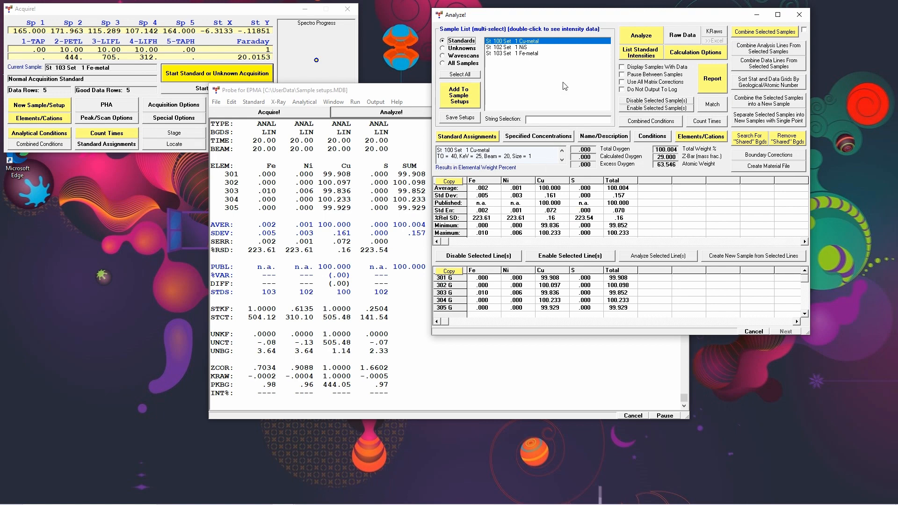
- Enable atomic percent calculation for the NiS standard and analyze it
left_click(529, 48)
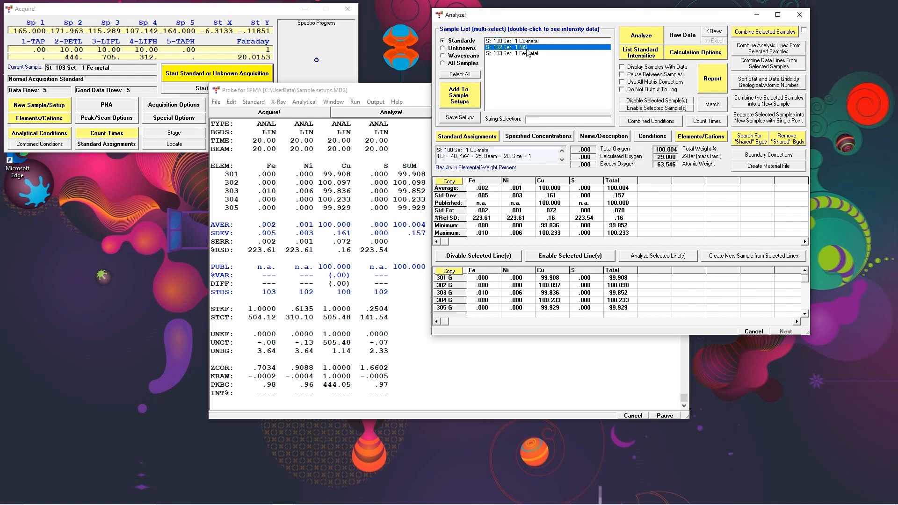
left_click(693, 53)
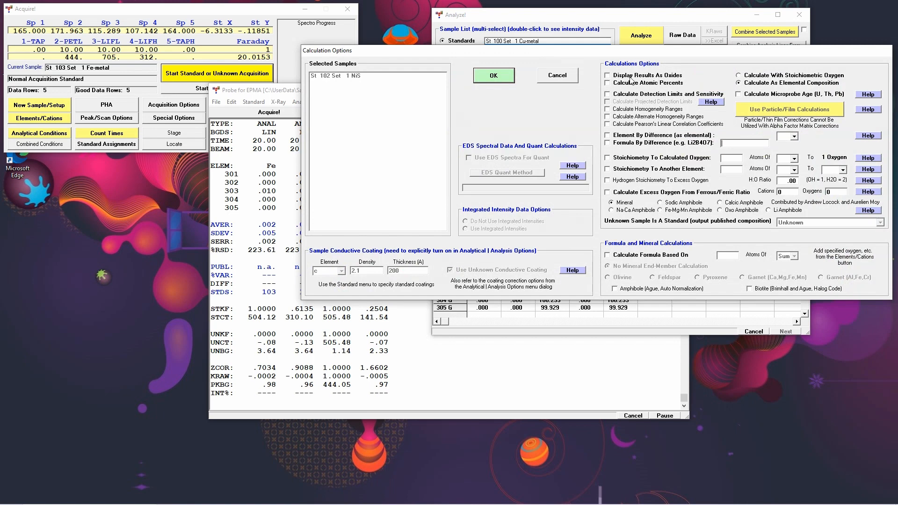
left_click(511, 78)
left_click(642, 40)
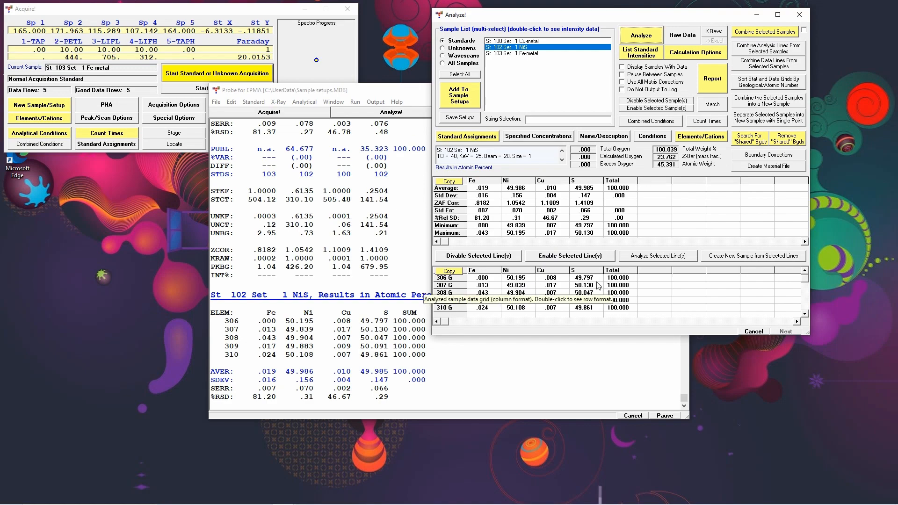
- Replace the NiS standard's atomic percent calculation with a formula based on 1 atom of S, and reanalyze the standard
left_click(683, 55)
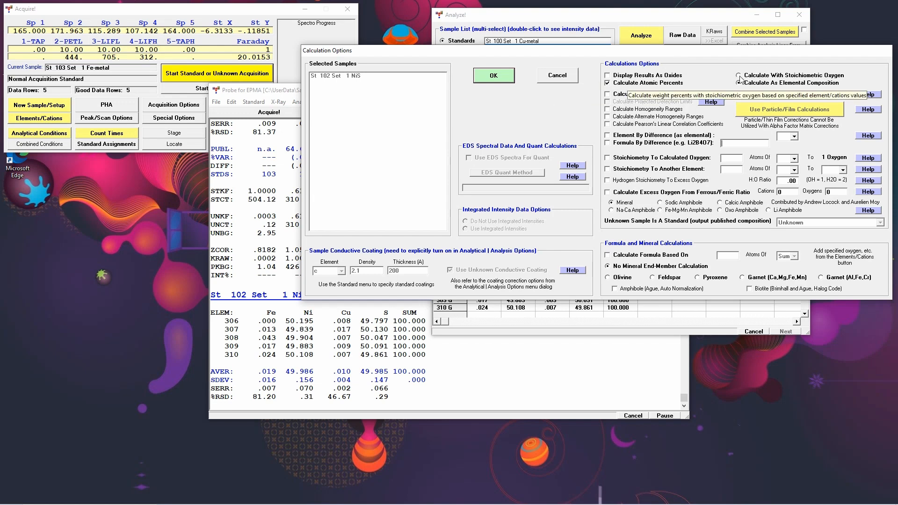
left_click(607, 83)
left_click(609, 257)
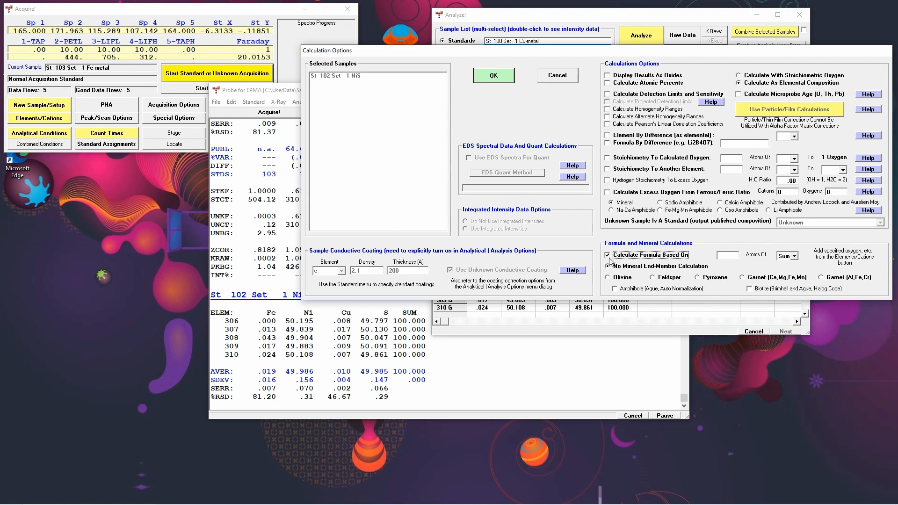
left_click(720, 255)
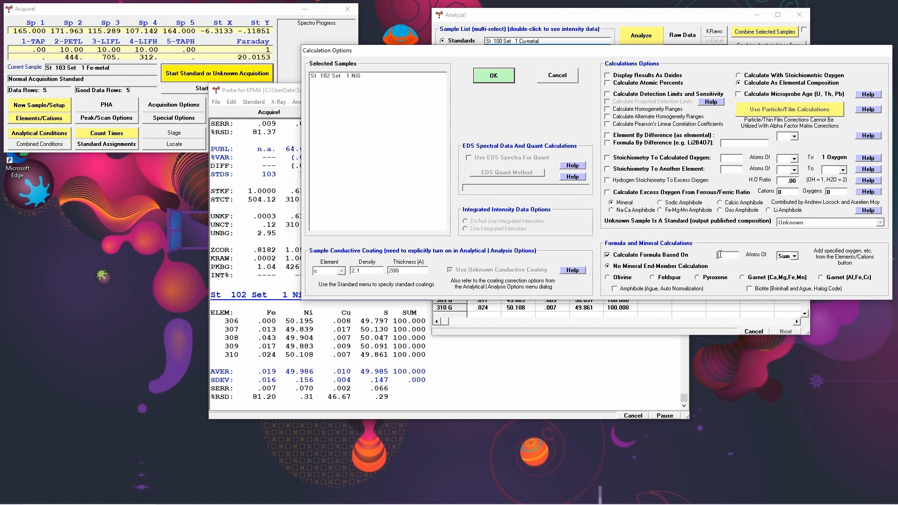
left_click(794, 256)
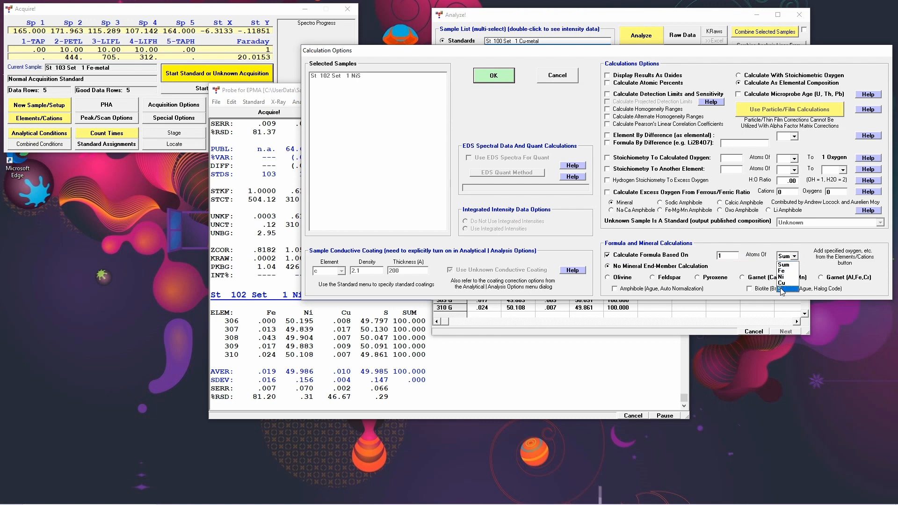
left_click(782, 289)
left_click(501, 77)
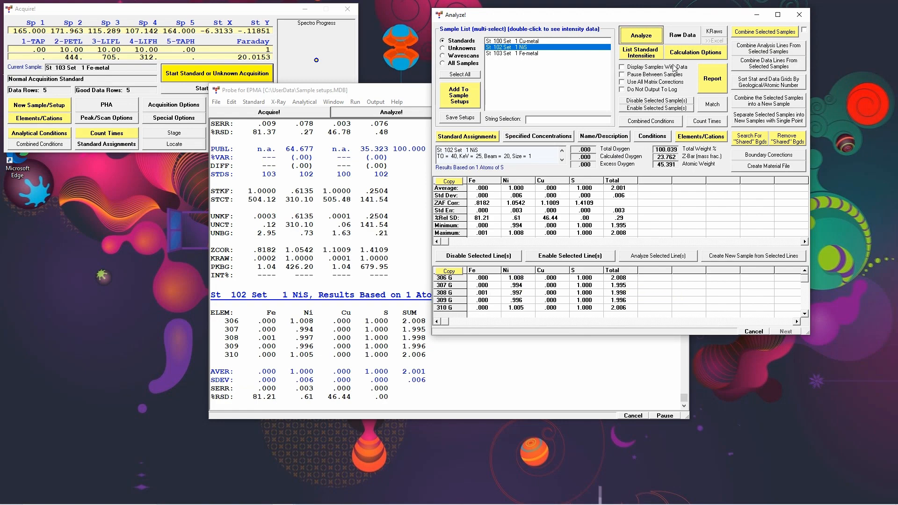
- Turn off the formula calculation for the NiS standard
left_click(694, 52)
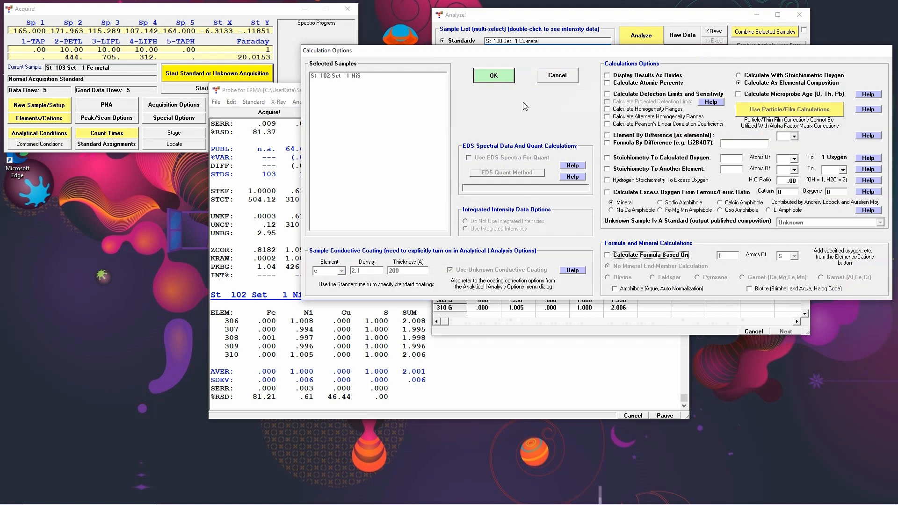
left_click(499, 80)
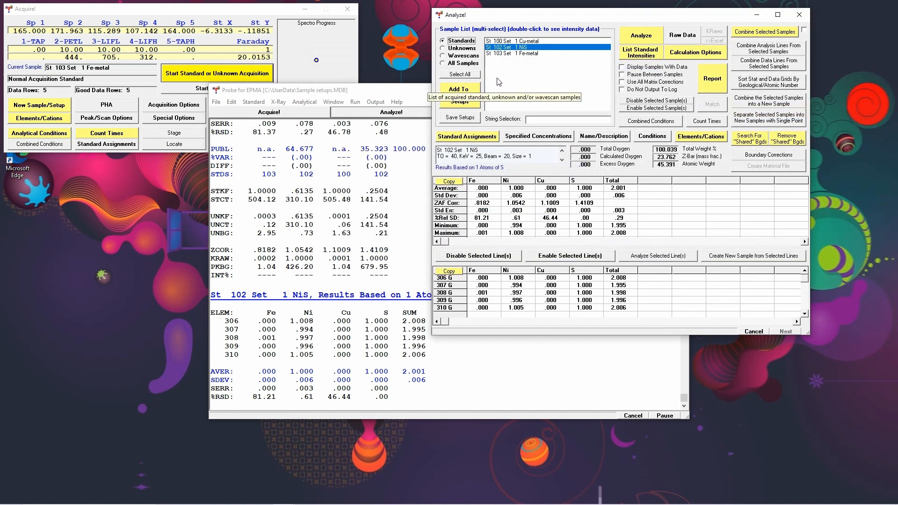